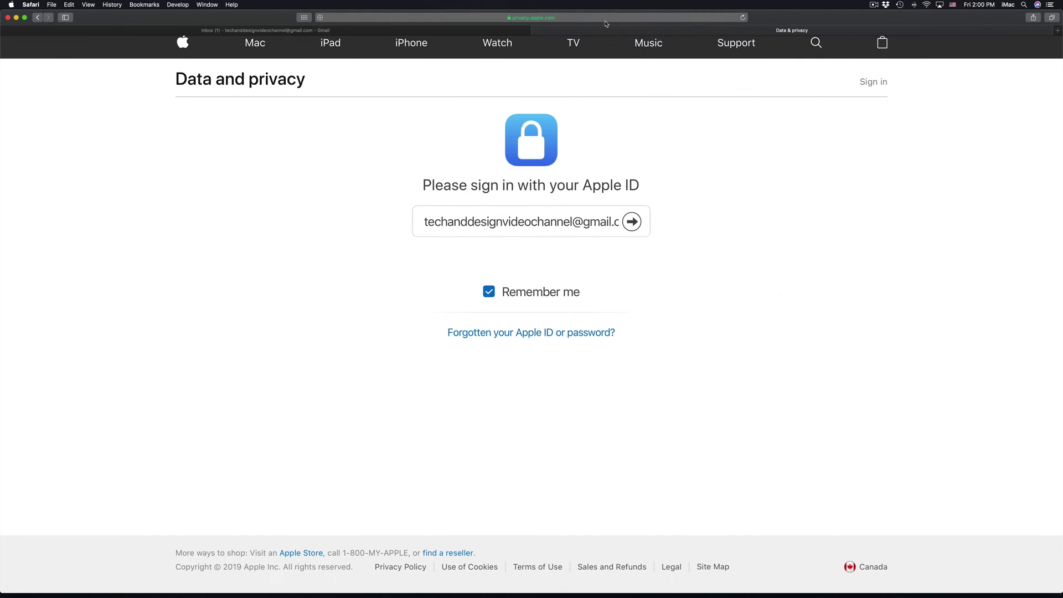
# Step: Dismiss the Safari Favorites panel and submit the entered Apple ID to reach the password prompt
pyautogui.click(585, 18)
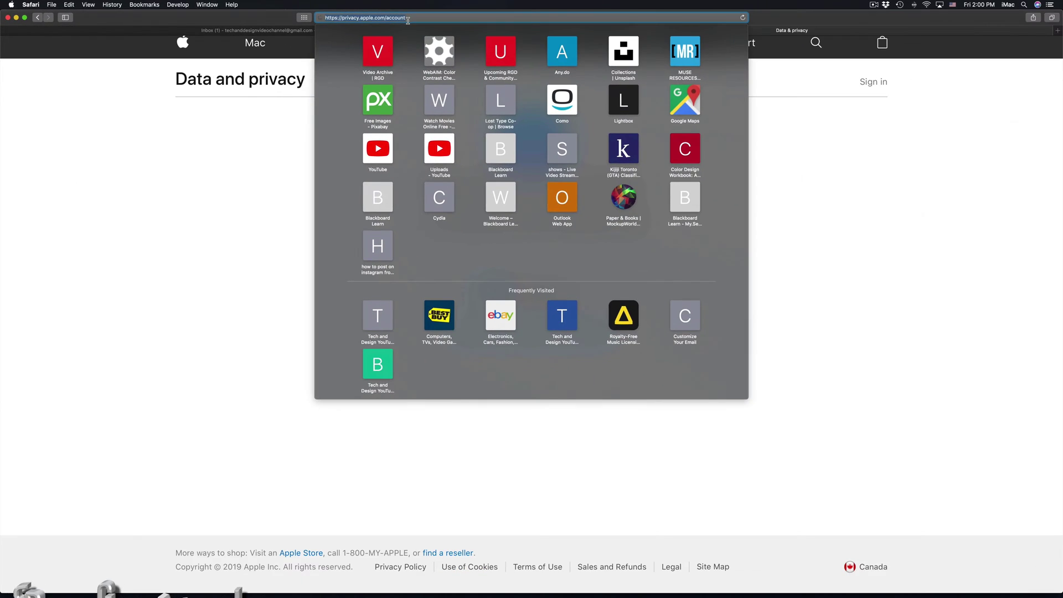
pyautogui.click(804, 148)
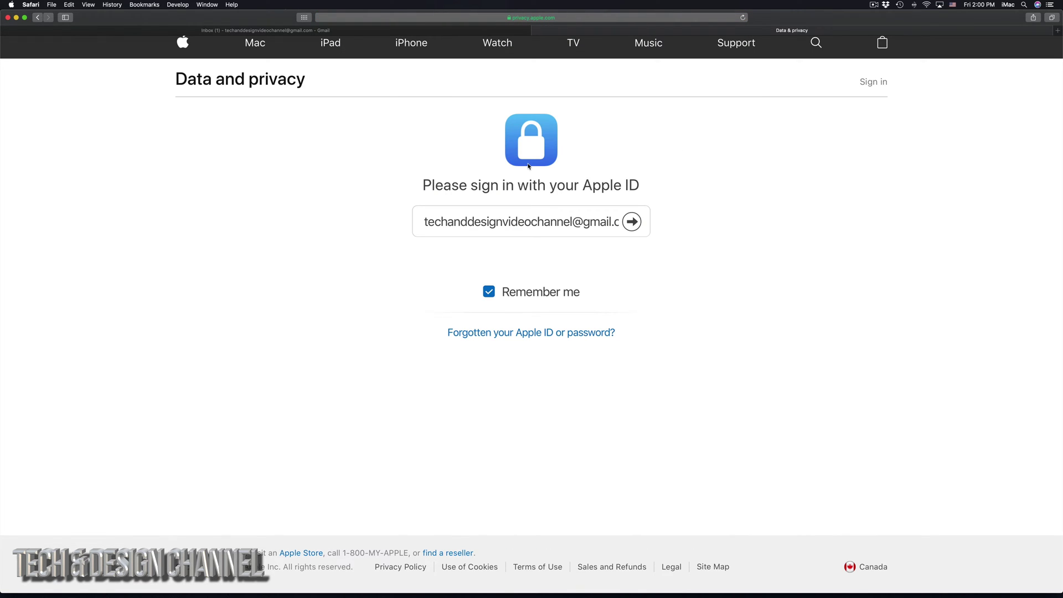
pyautogui.click(639, 224)
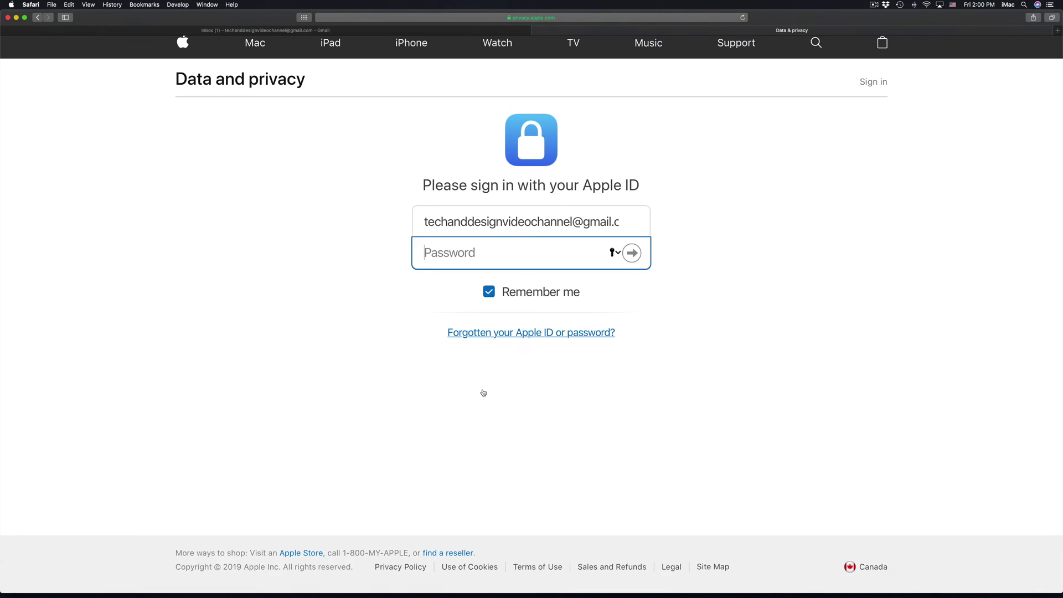
# Step: Find the account password in the Messages conversation and submit it on the Safari sign-in page
pyautogui.moveTo(473, 593)
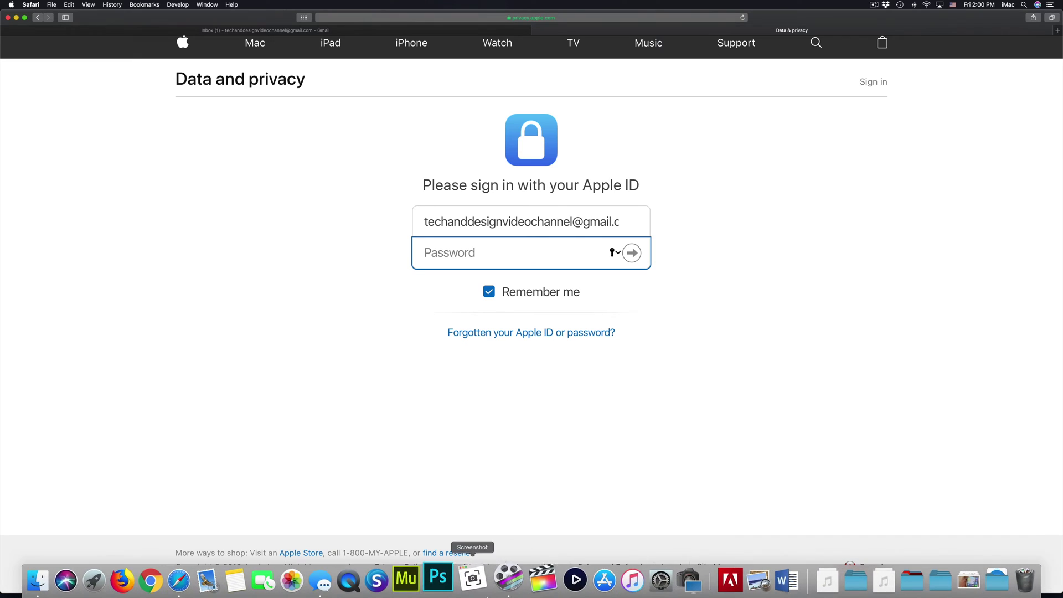
pyautogui.click(339, 588)
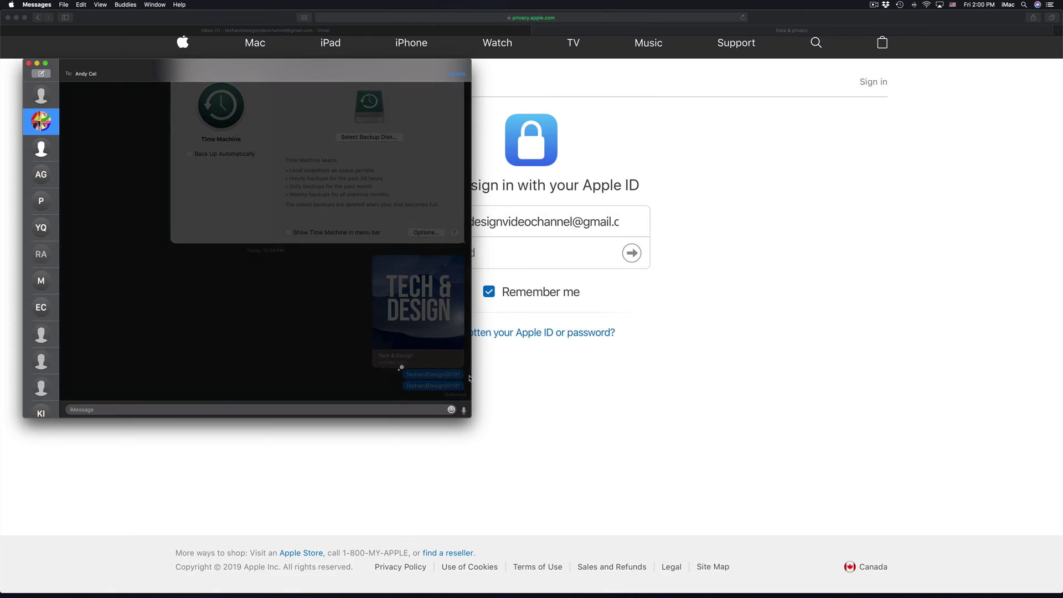
pyautogui.click(458, 375)
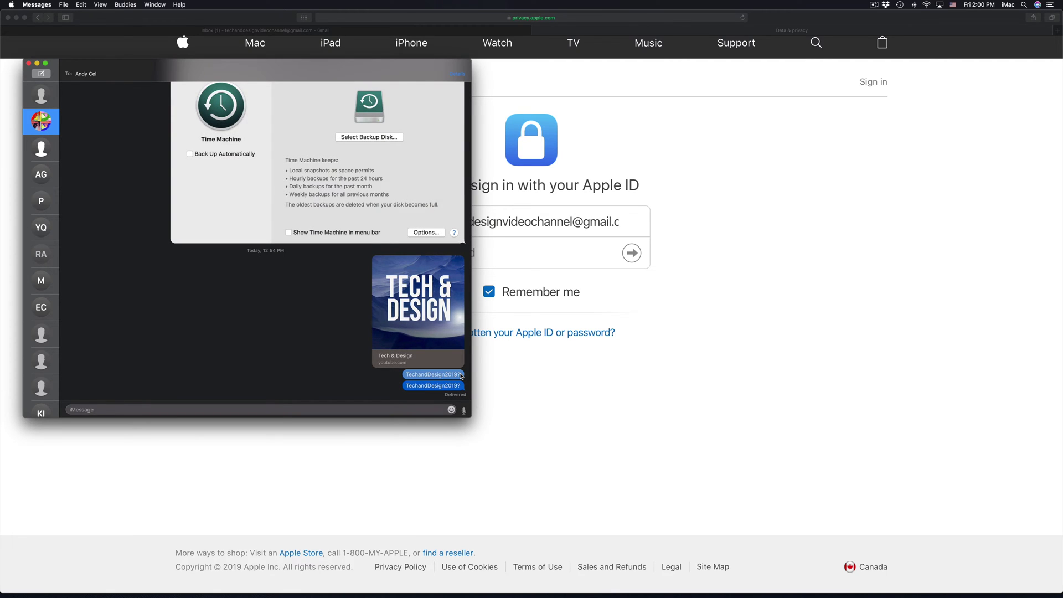
pyautogui.click(631, 252)
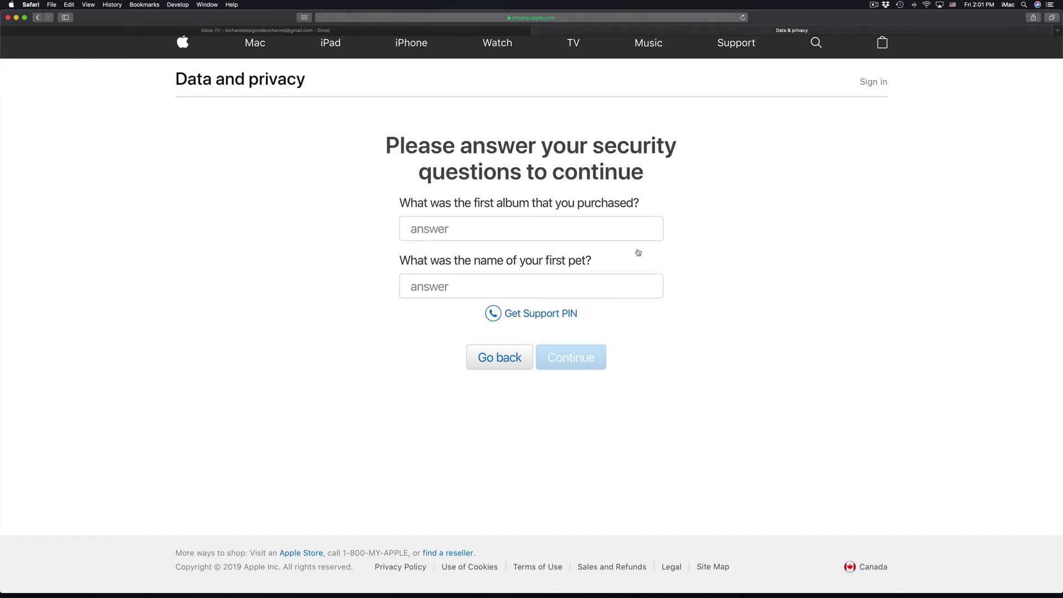
# Step: Answer the purchased-album and pet security questions and continue to Manage your data
pyautogui.click(557, 230)
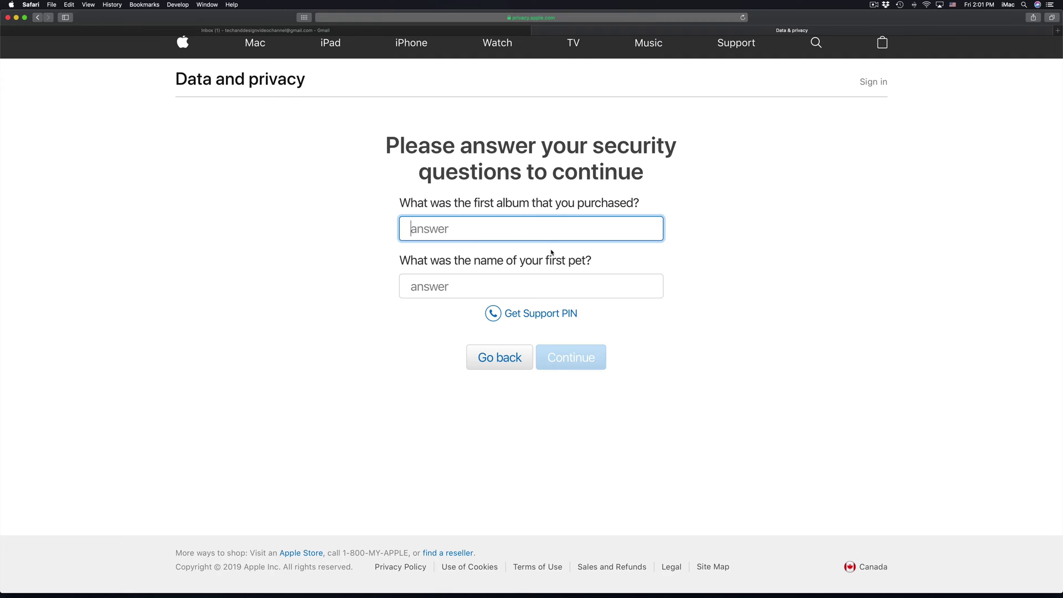
pyautogui.click(526, 284)
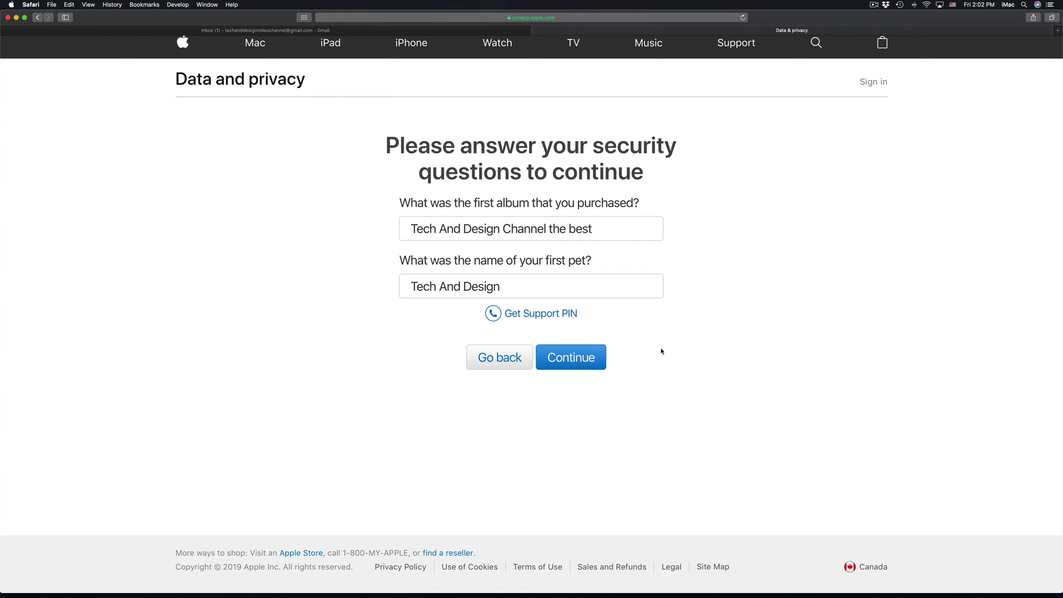
pyautogui.click(570, 358)
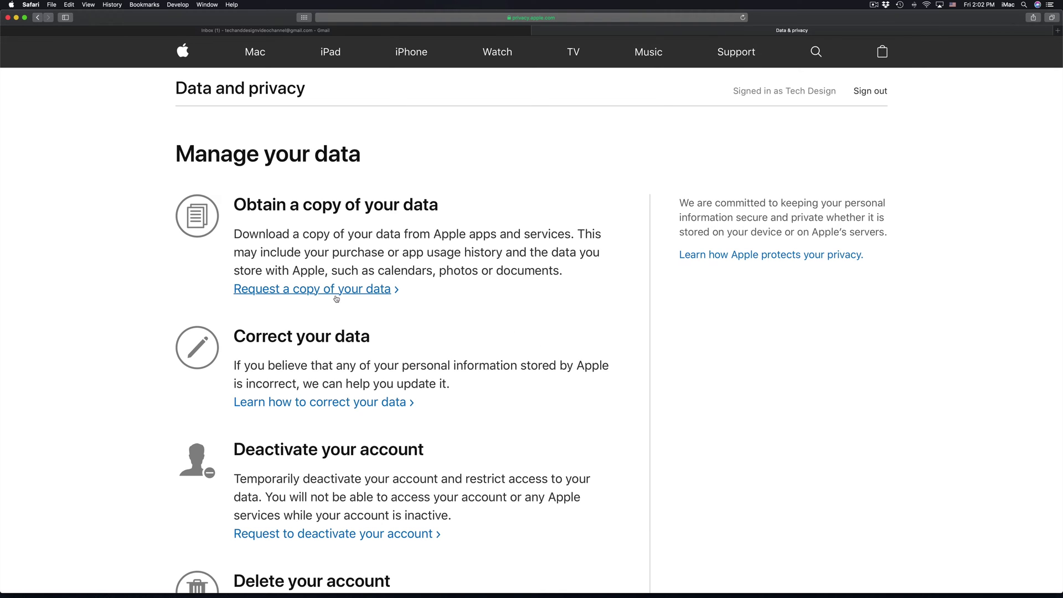
# Step: Scroll to the Delete your account section and choose 'Request to delete your account'
pyautogui.scroll(-5, 339, 297)
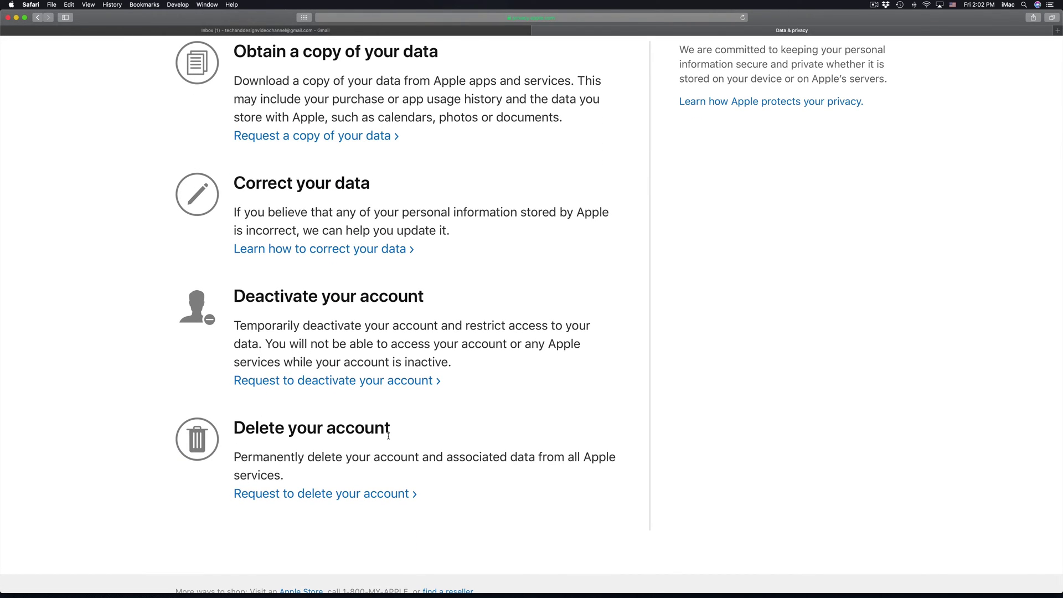
pyautogui.scroll(3, 444, 402)
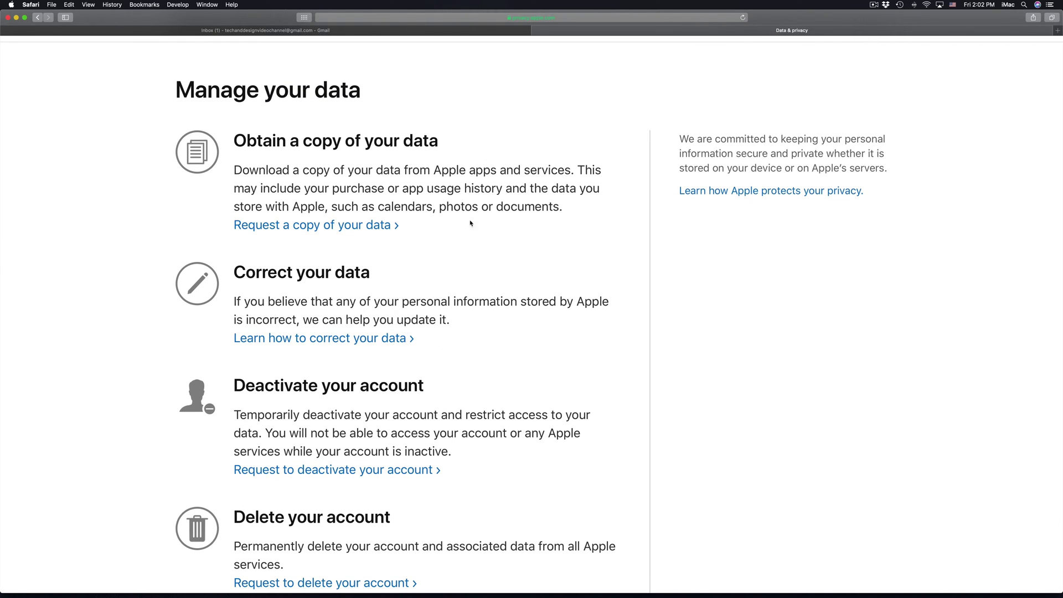
pyautogui.scroll(-2, 480, 252)
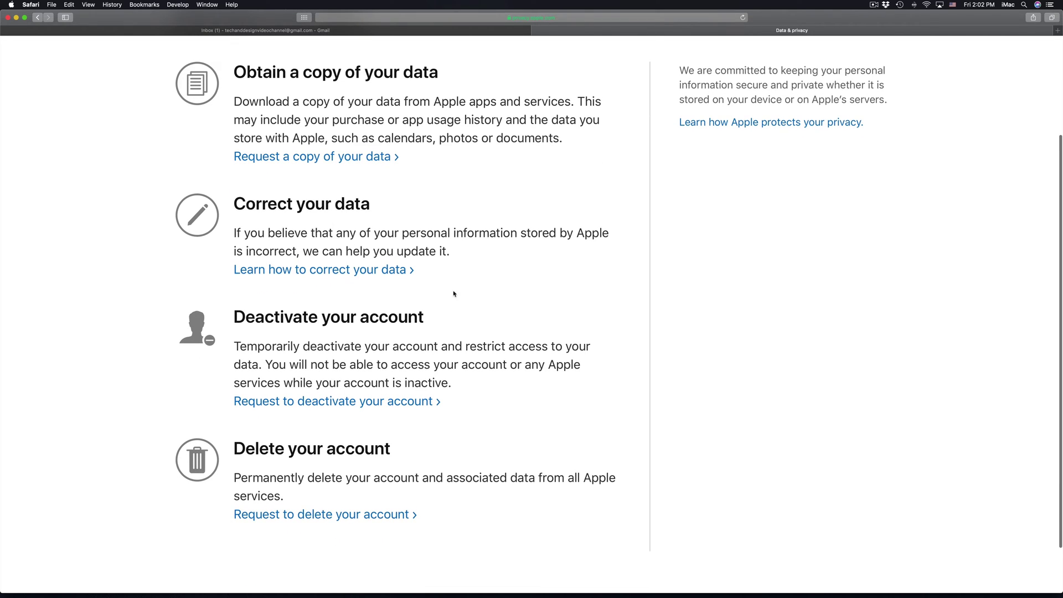
pyautogui.scroll(-2, 297, 406)
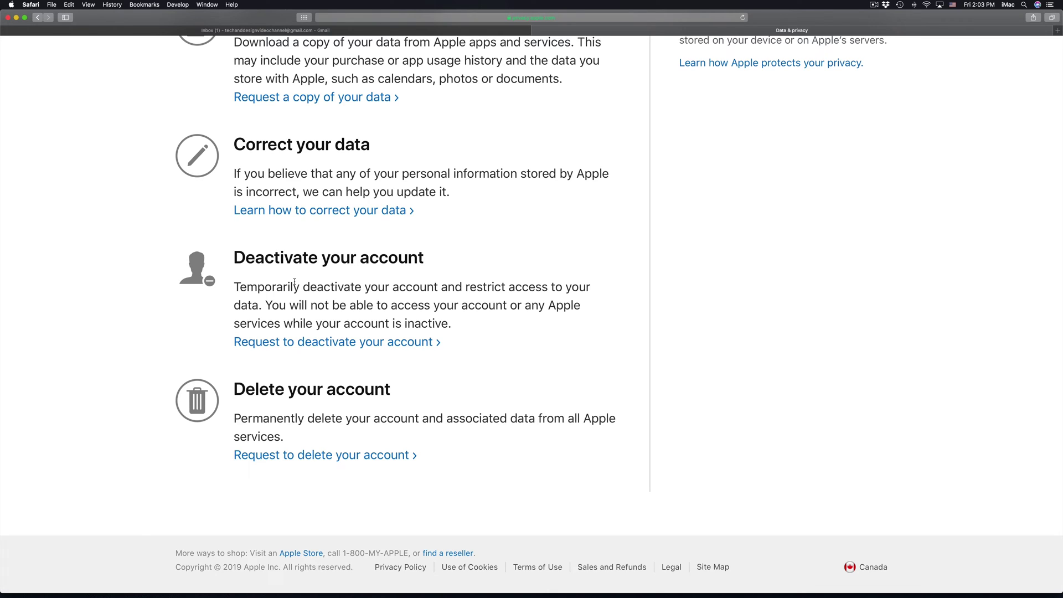
pyautogui.scroll(-2, 422, 357)
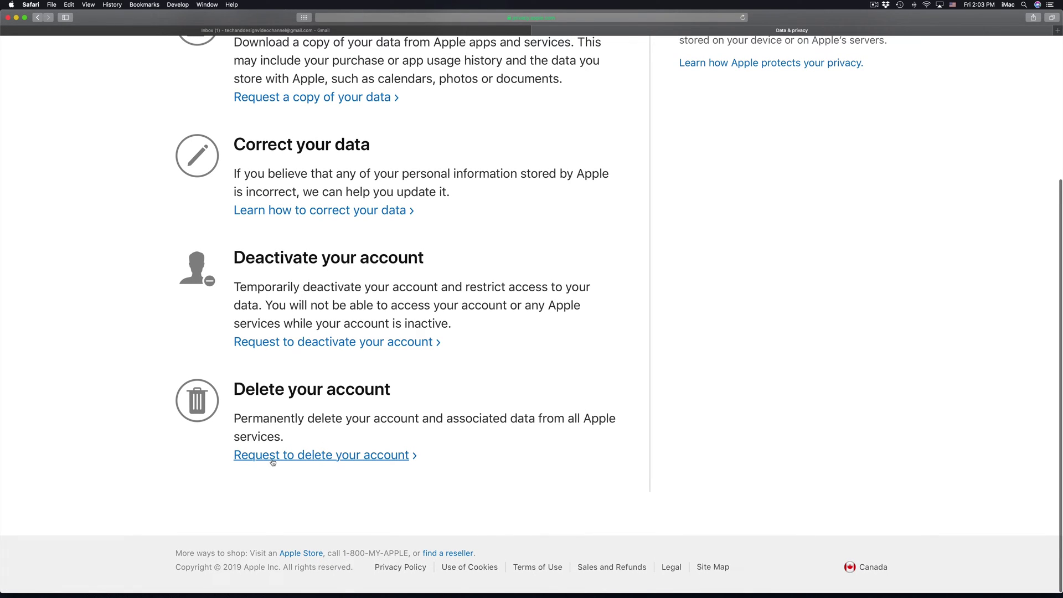
pyautogui.click(334, 460)
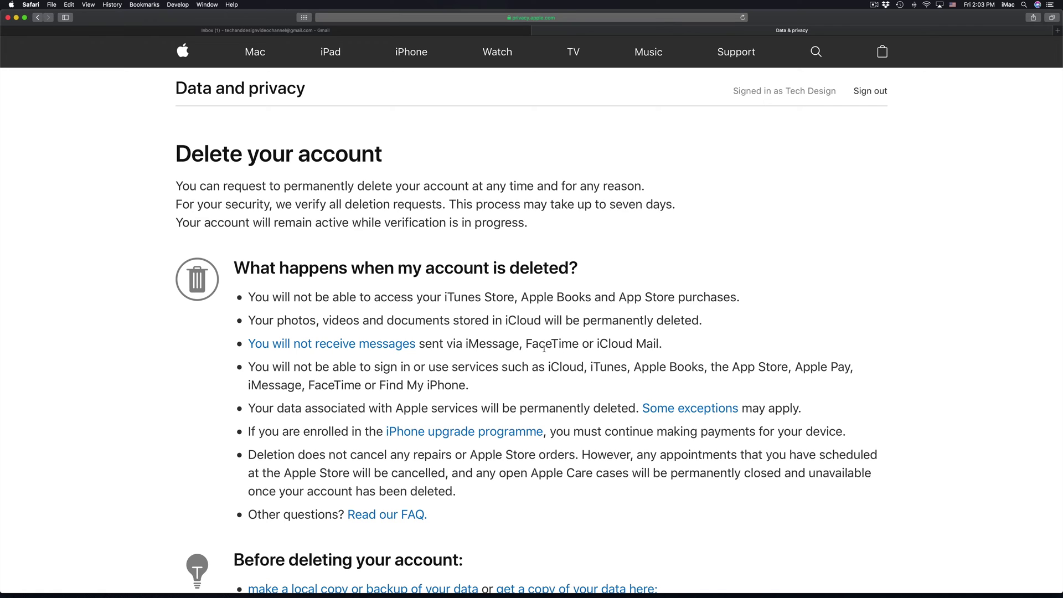
# Step: Choose 'I prefer not to say' as the deletion reason and continue
pyautogui.scroll(-5, 543, 348)
pyautogui.scroll(-2, 543, 348)
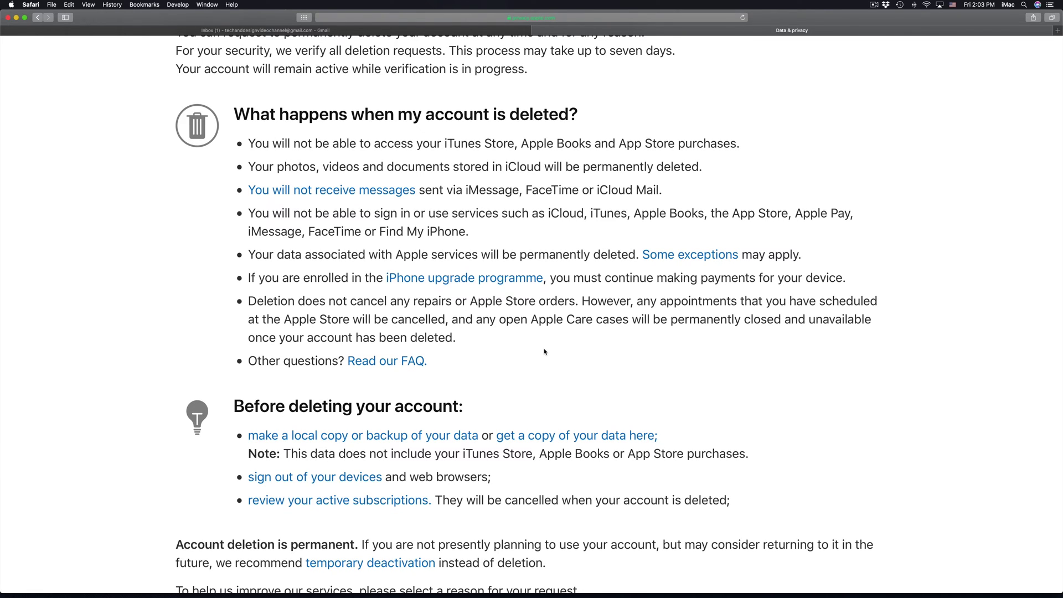
pyautogui.scroll(-8, 544, 351)
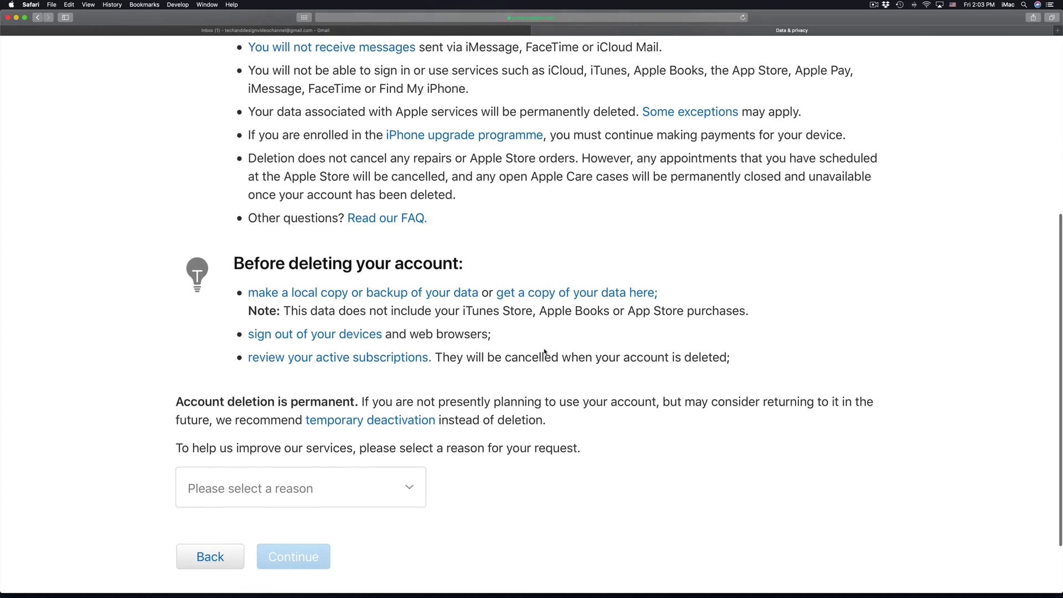
pyautogui.scroll(-3, 453, 272)
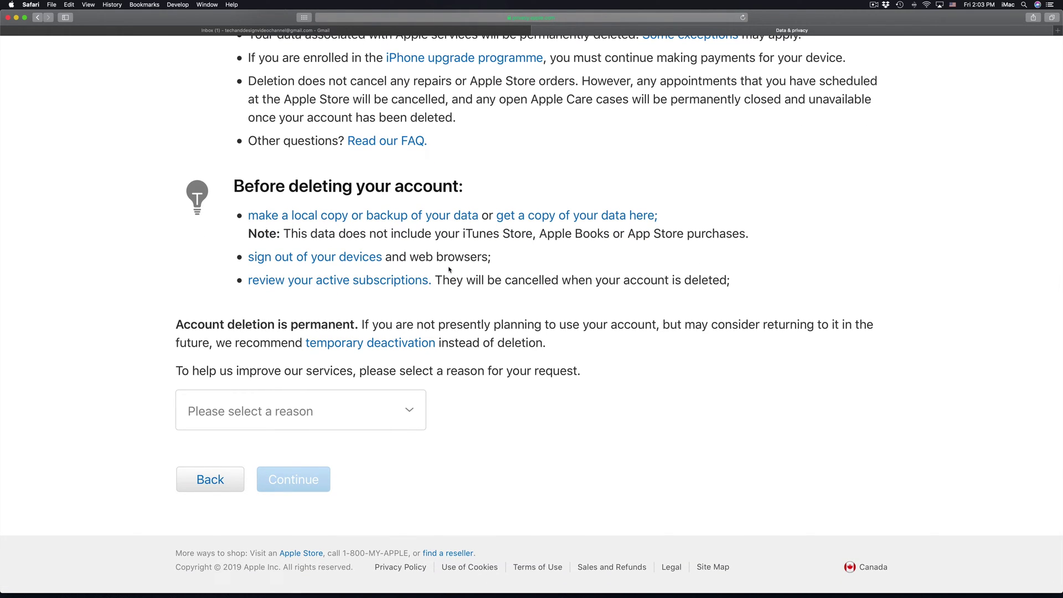
pyautogui.click(407, 409)
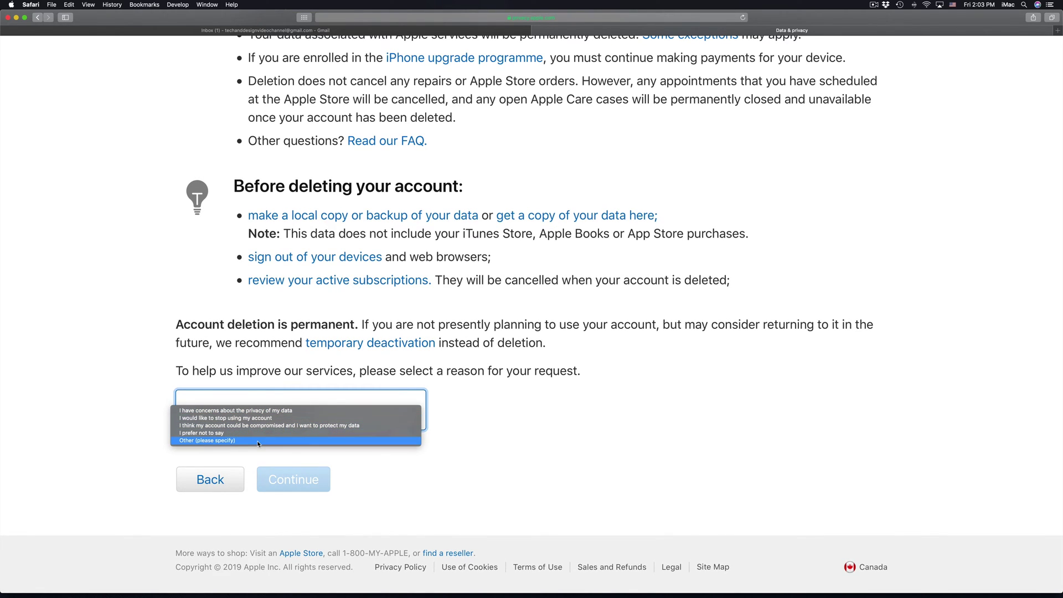
pyautogui.click(198, 434)
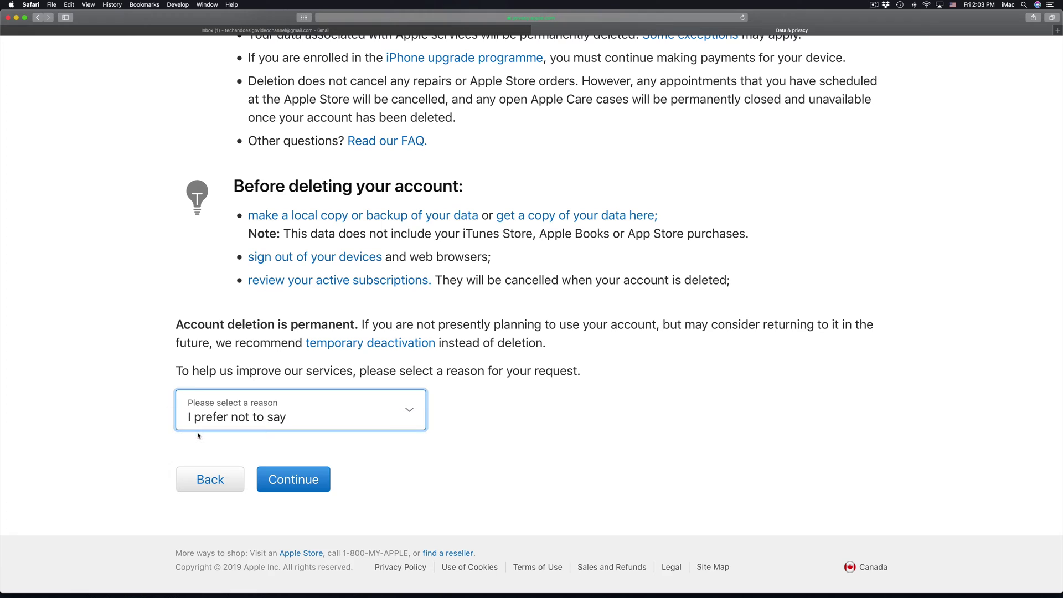
pyautogui.click(295, 481)
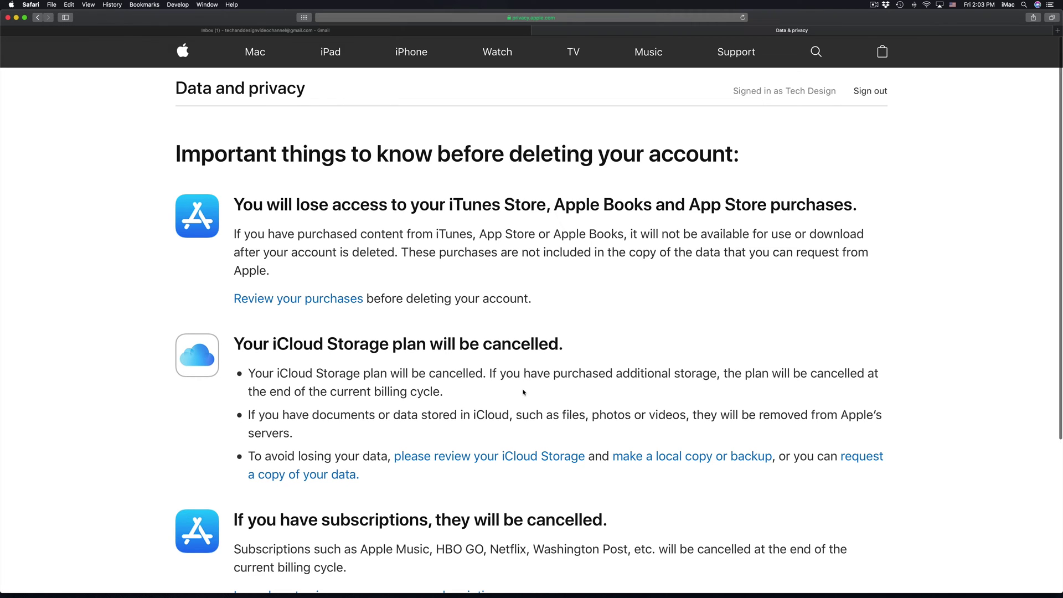
# Step: Scroll past the important-things-to-know warnings and continue to the Deletion Terms & Conditions
pyautogui.scroll(-3, 523, 392)
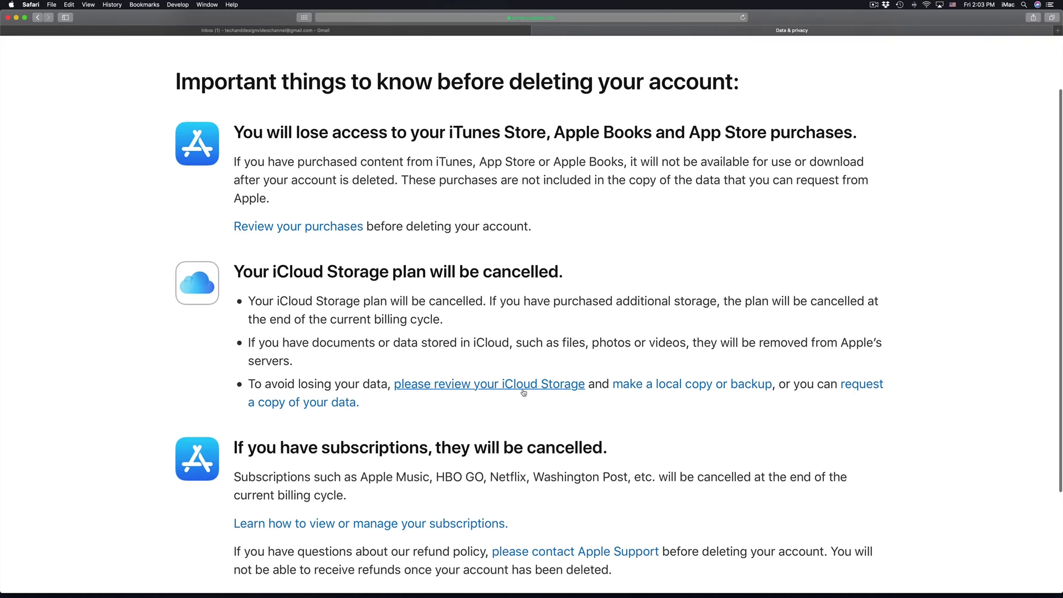
pyautogui.scroll(-5, 523, 392)
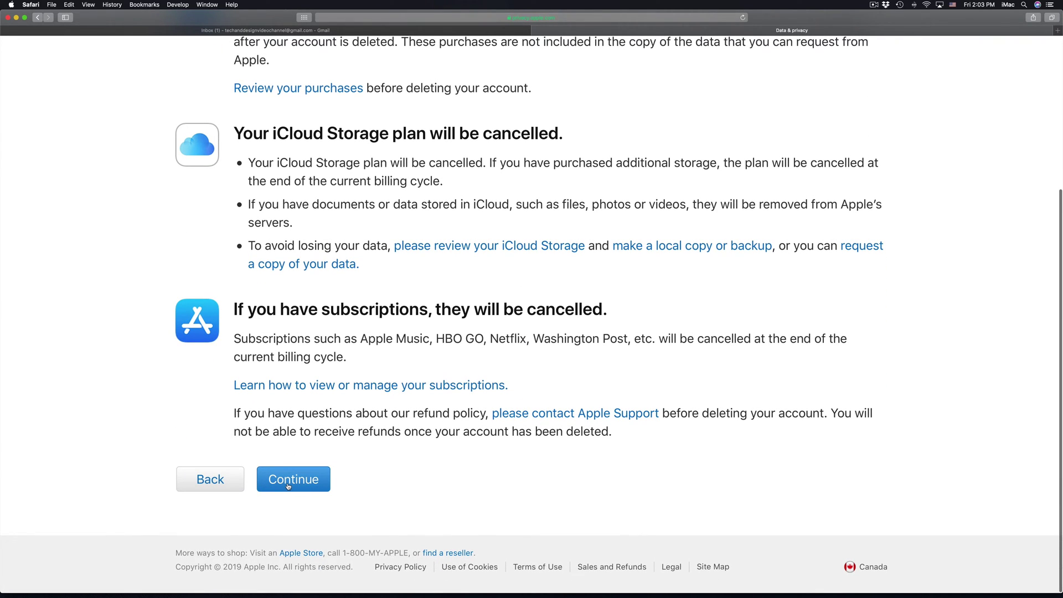
pyautogui.click(288, 479)
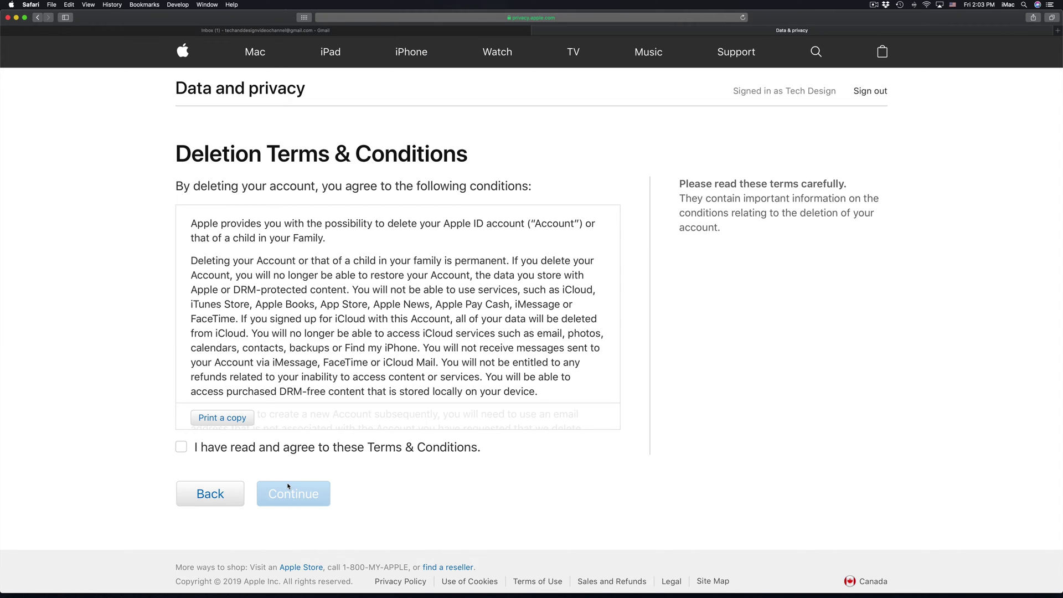
# Step: Agree to the deletion Terms & Conditions and continue
pyautogui.click(181, 446)
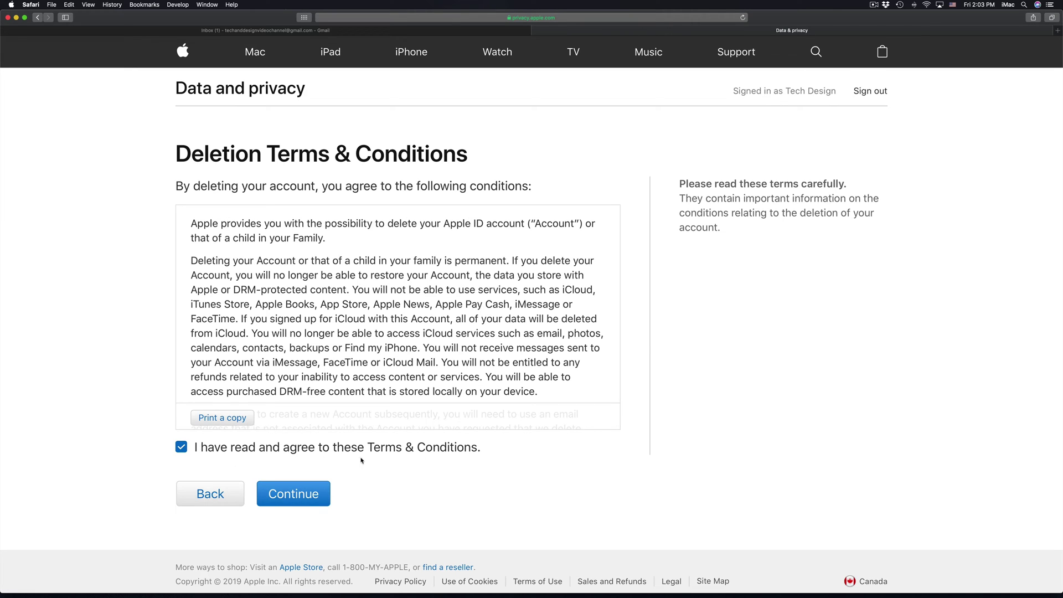
pyautogui.click(291, 495)
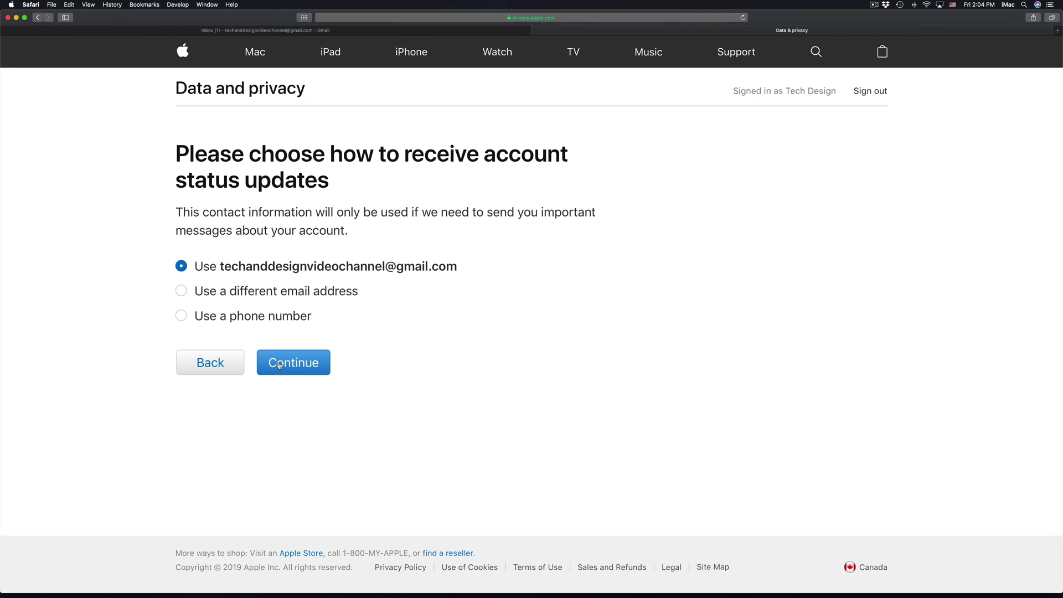
# Step: Keep the account's own email address for status updates and continue to get the access code
pyautogui.click(182, 291)
pyautogui.click(183, 314)
pyautogui.click(181, 291)
pyautogui.click(181, 266)
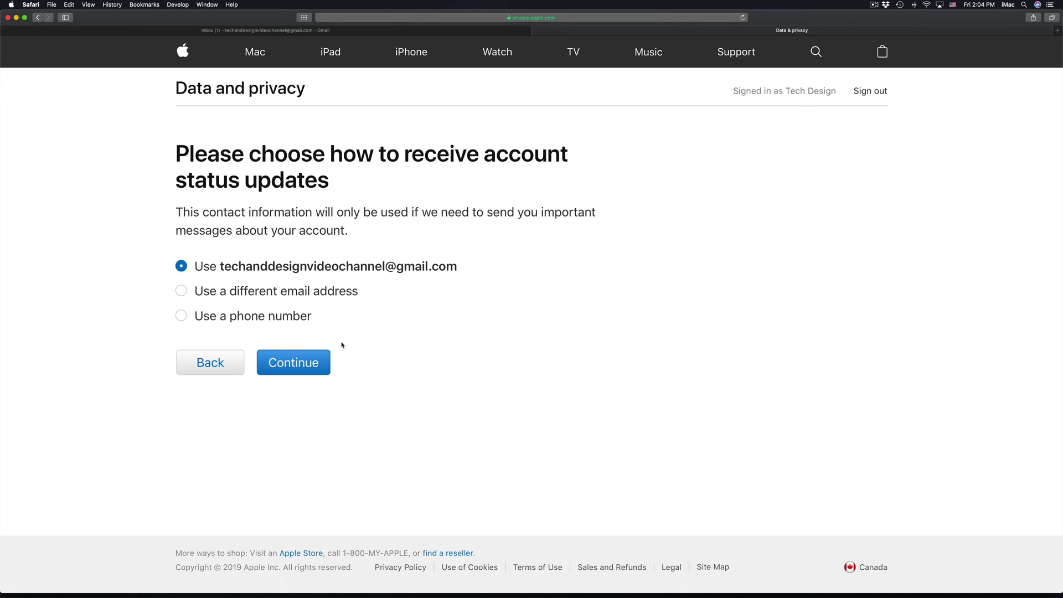
pyautogui.click(312, 365)
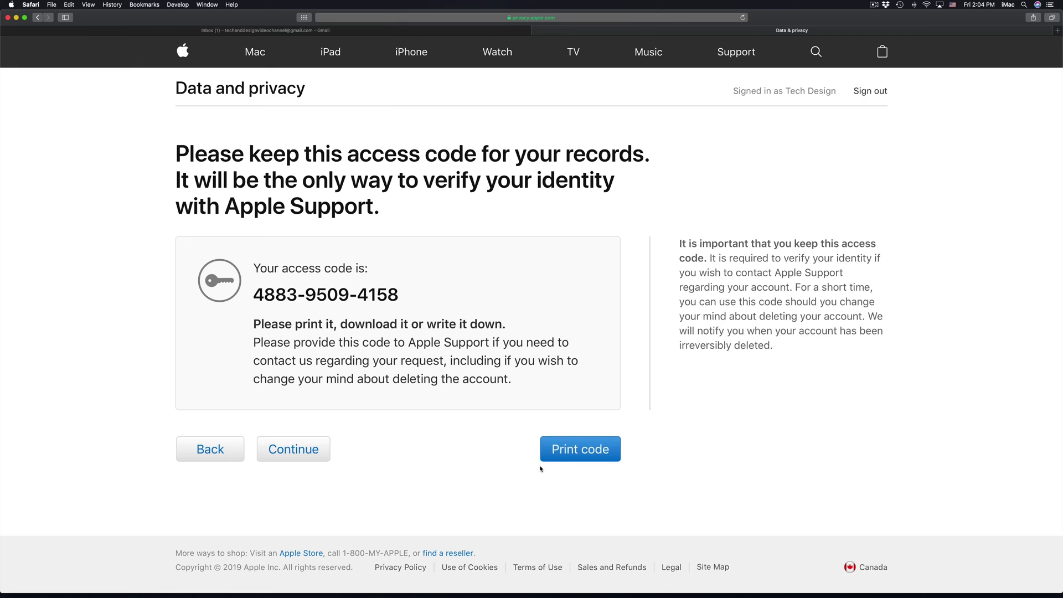
# Step: Continue to the confirmation page and enter the access code just issued
pyautogui.click(293, 449)
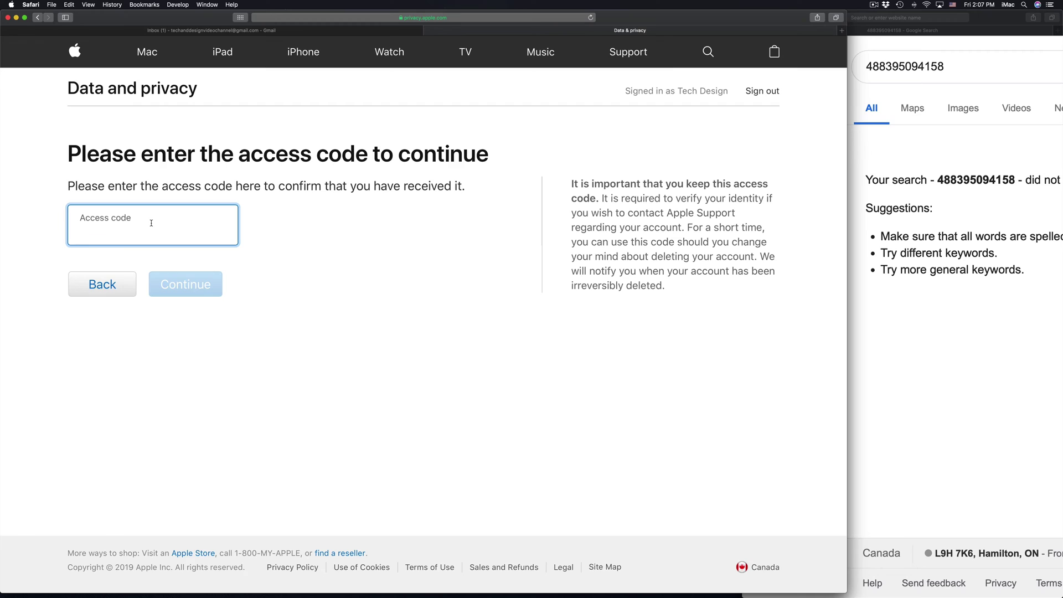
pyautogui.write('4883-9509-4158')
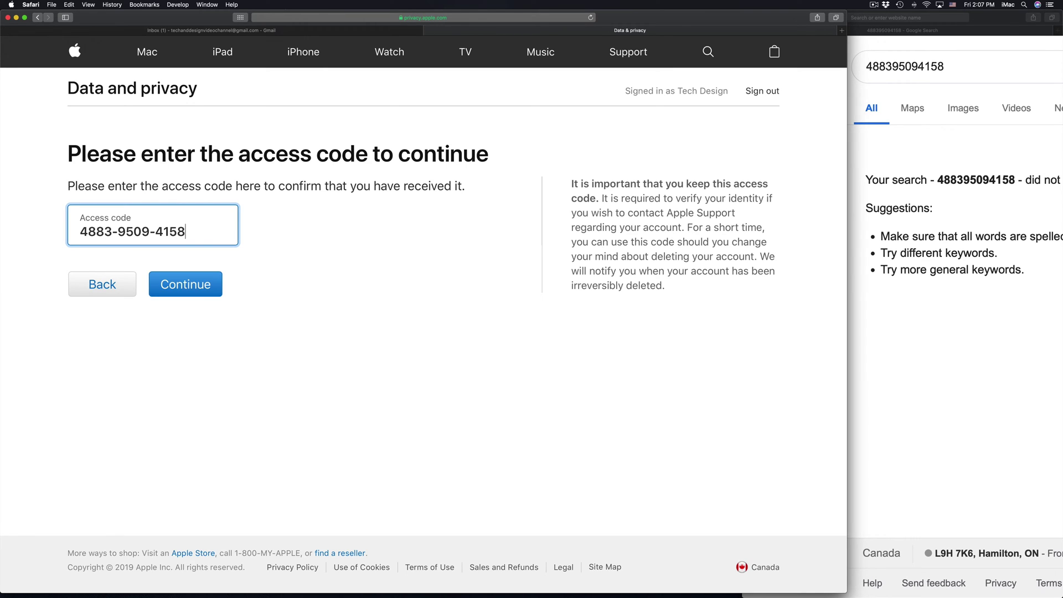
# Step: Submit the access code, restore the window to full width, and confirm Delete account
pyautogui.click(193, 290)
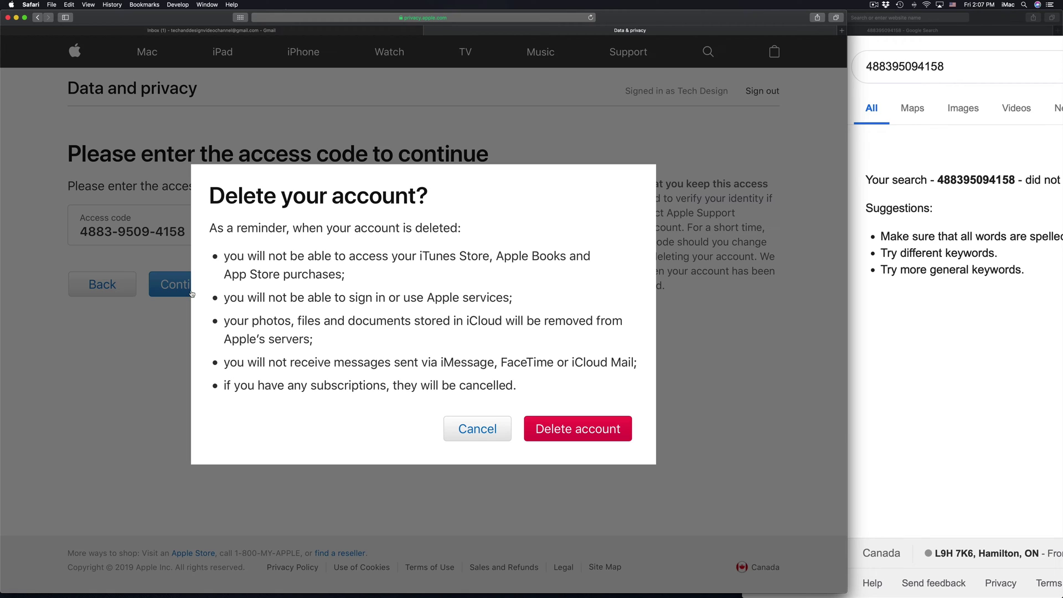
pyautogui.click(846, 11)
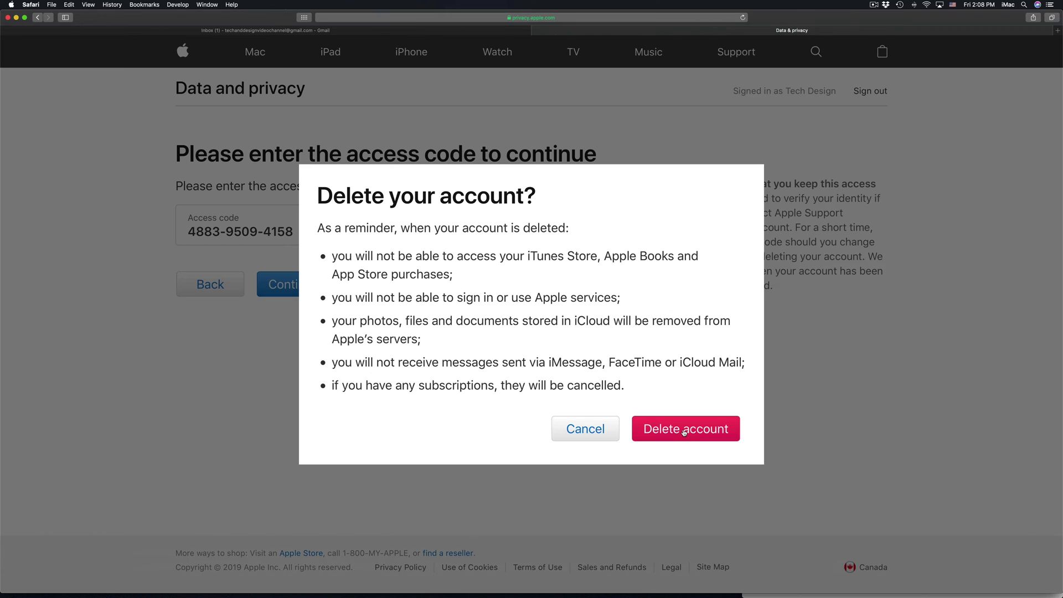
pyautogui.click(708, 432)
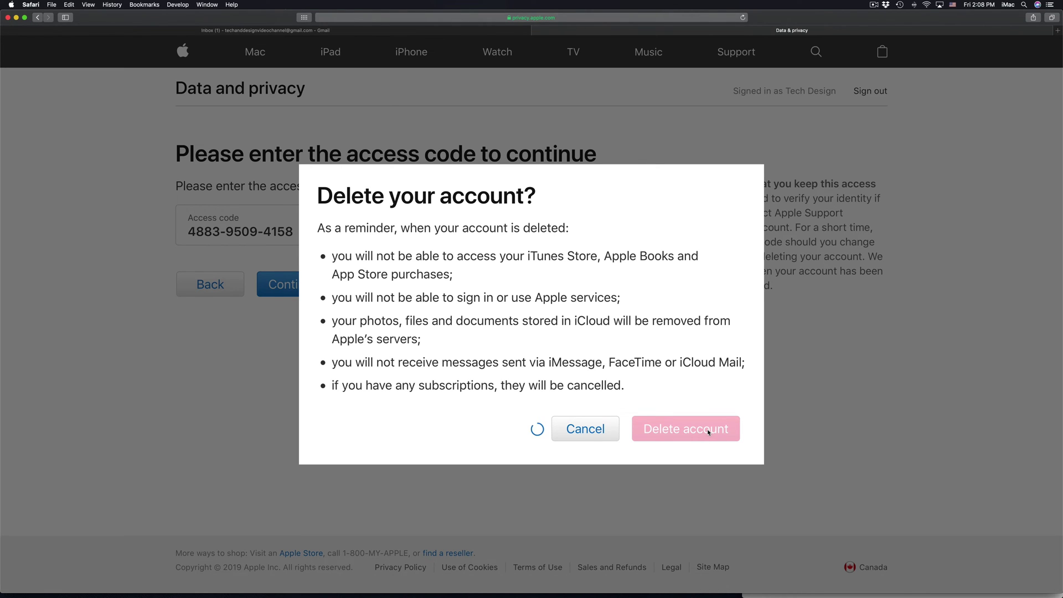